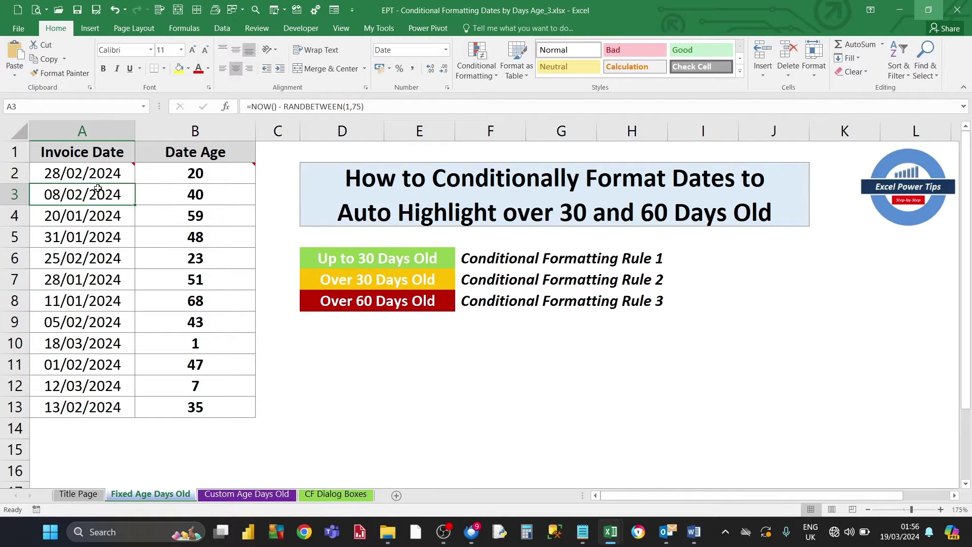
Recalculate the RANDBETWEEN invoice dates five times with F9 until their ages range from 1 to 74 days
{"action": "mouse_move", "coordinate": [93, 174]}
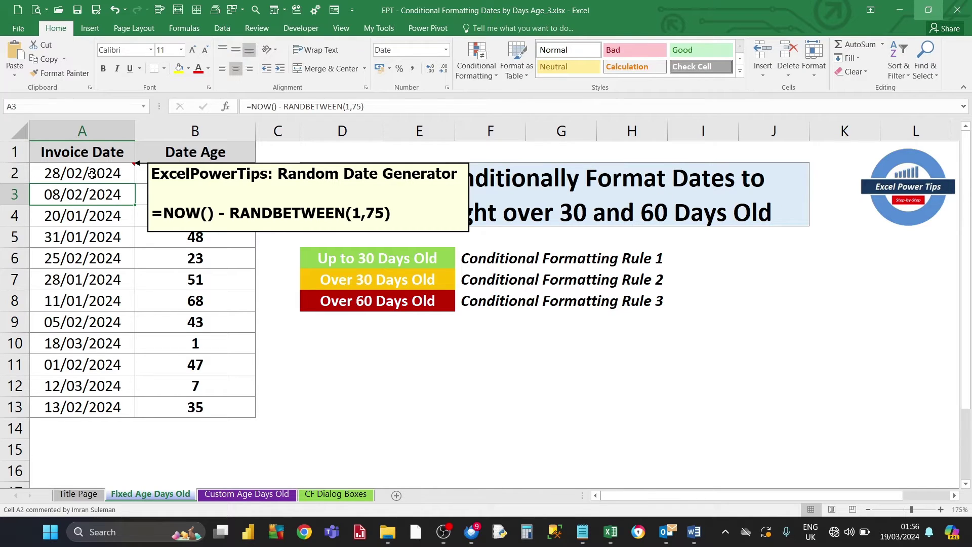
{"action": "mouse_move", "coordinate": [157, 172]}
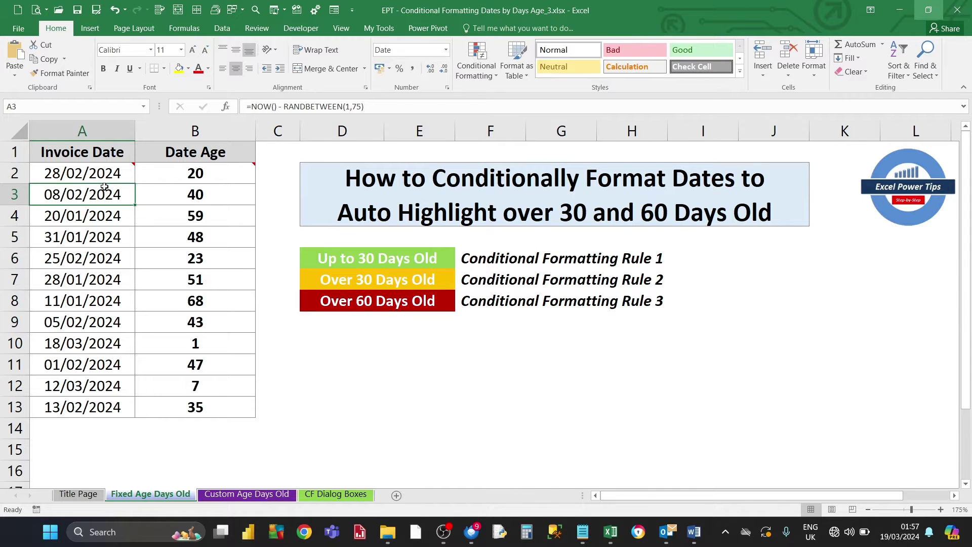
{"action": "key", "text": "F9"}
{"action": "key", "text": "F9"}
{"action": "key", "text": "F9"}
{"action": "key", "text": "F9"}
{"action": "key", "text": "F9"}
{"action": "key", "text": "F9"}
{"action": "key", "text": "F9"}
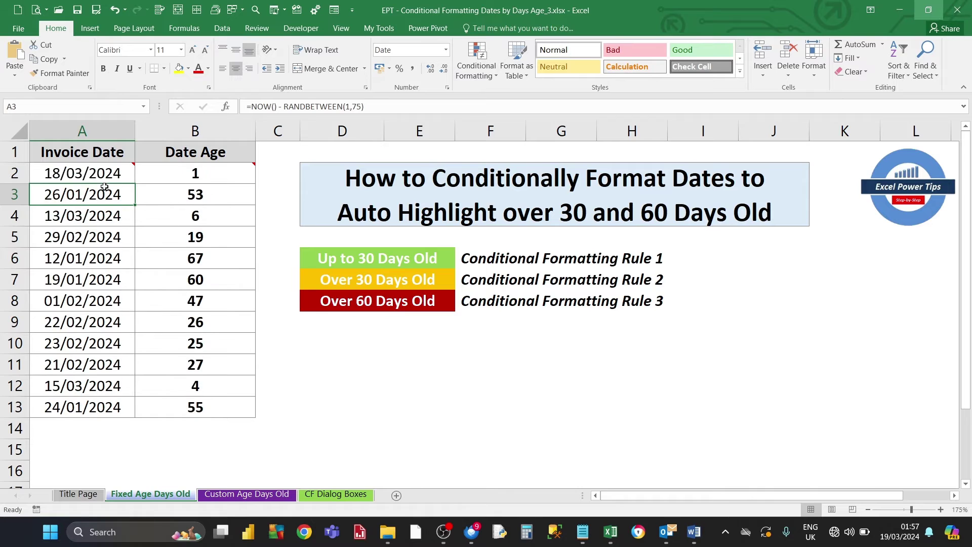
{"action": "key", "text": "F9"}
{"action": "key", "text": "F9"}
{"action": "key", "text": "F9"}
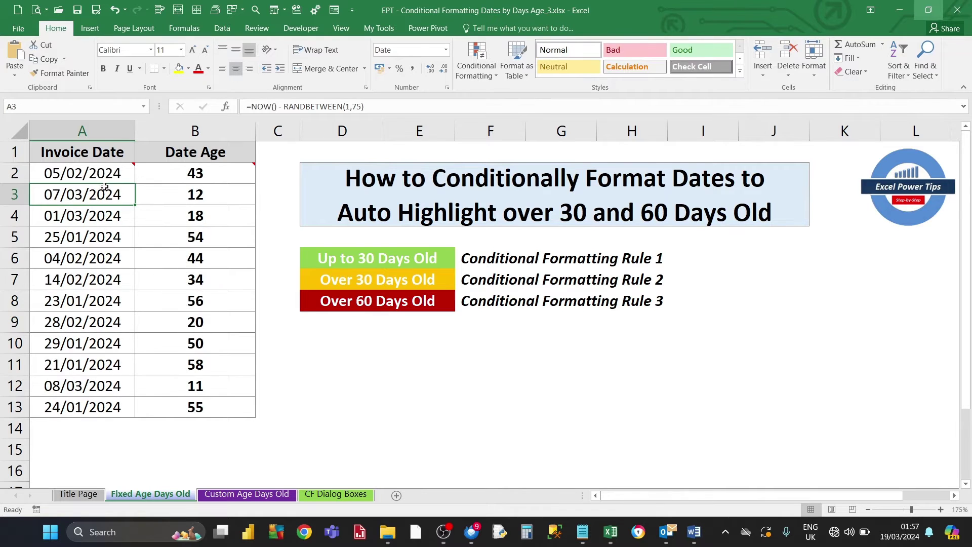
{"action": "key", "text": "F9"}
{"action": "key", "text": "F9"}
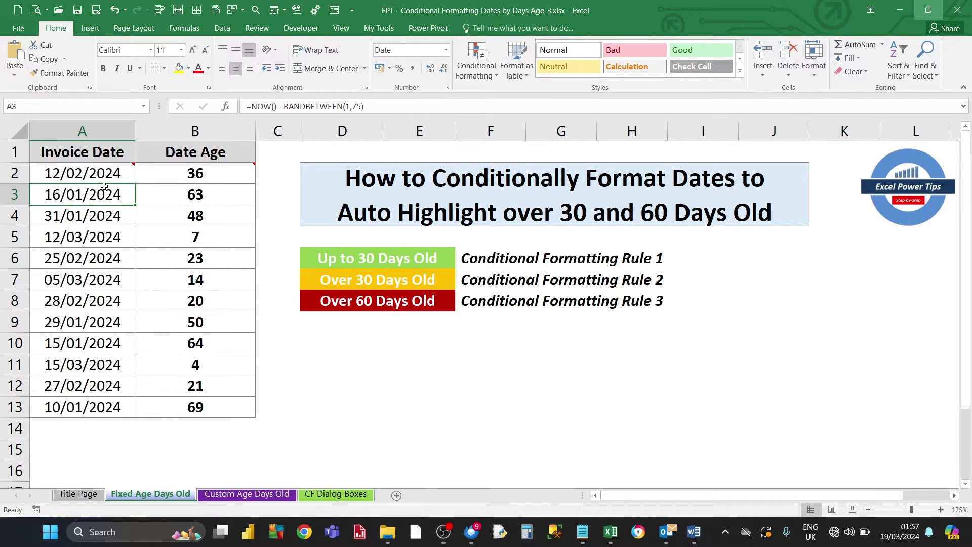
{"action": "key", "text": "F9"}
{"action": "key", "text": "F9"}
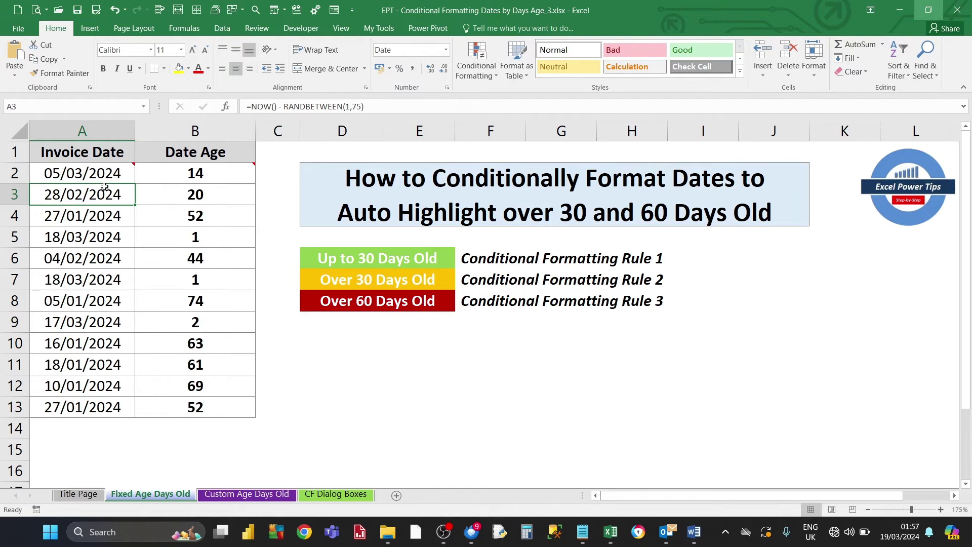
{"action": "key", "text": "F9"}
{"action": "key", "text": "F9"}
{"action": "key", "text": "F9"}
{"action": "key", "text": "F9"}
{"action": "key", "text": "F9"}
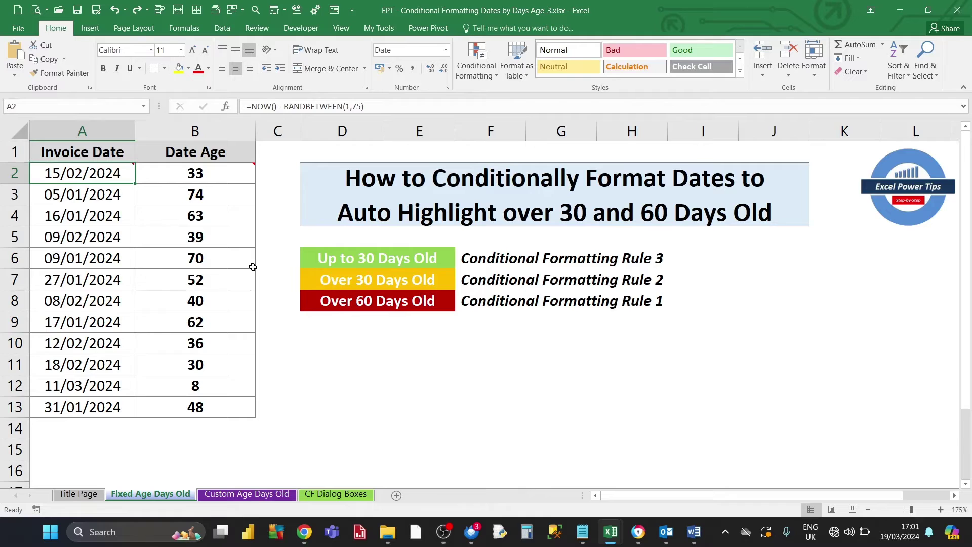
{"action": "left_click", "coordinate": [102, 198]}
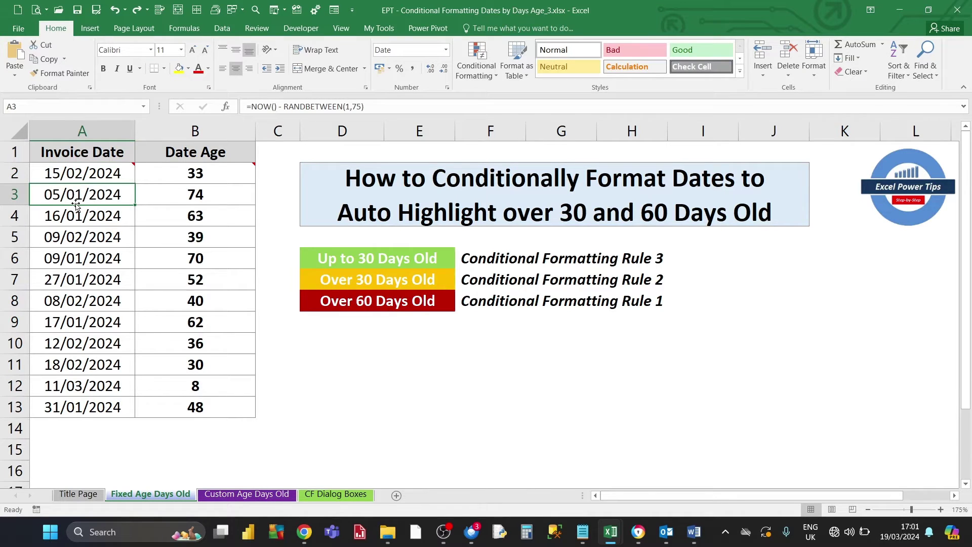
{"action": "left_click", "coordinate": [213, 196]}
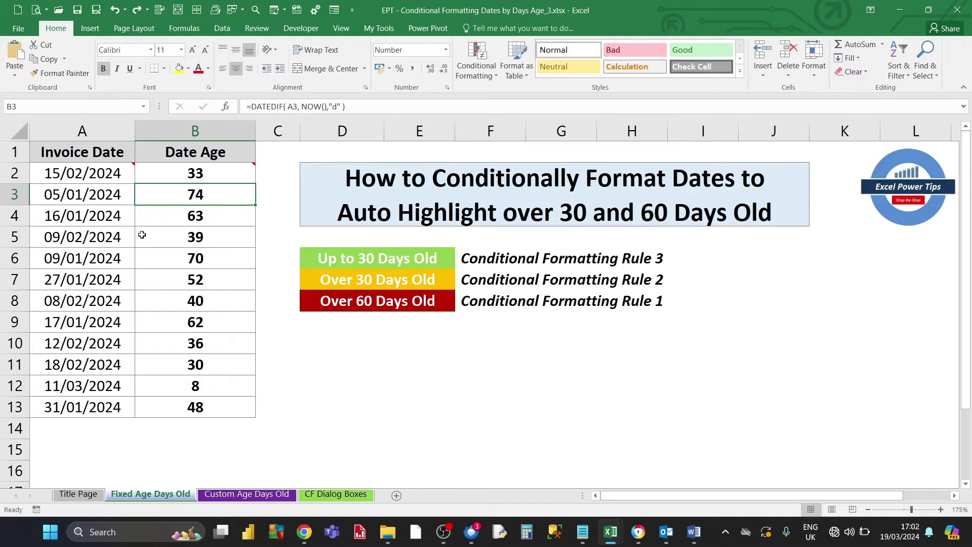
{"action": "left_click", "coordinate": [77, 177]}
For dates A2:A13, start a formula-based rule with =( NOW() - A2 ) > 60
{"action": "left_click_drag", "start_coordinate": [71, 188], "coordinate": [78, 405]}
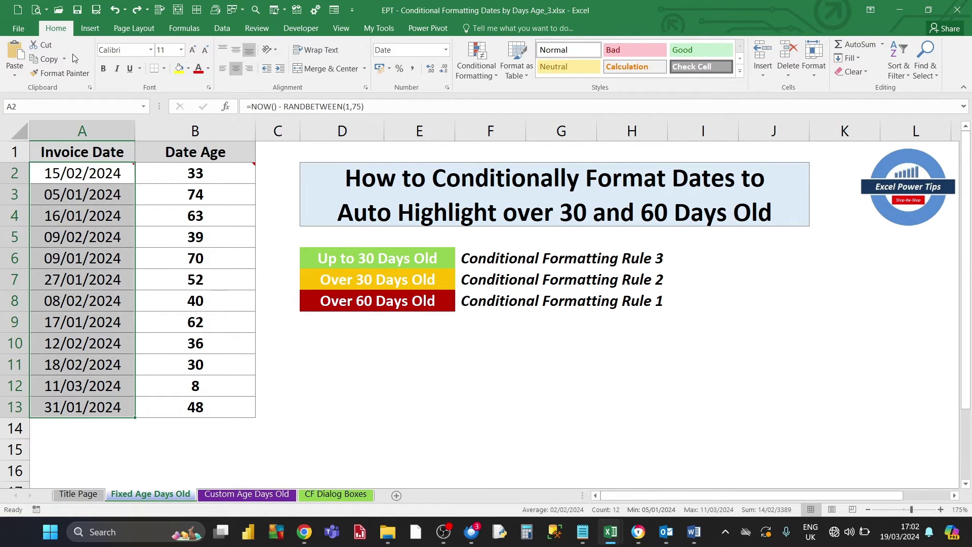
{"action": "left_click", "coordinate": [476, 76]}
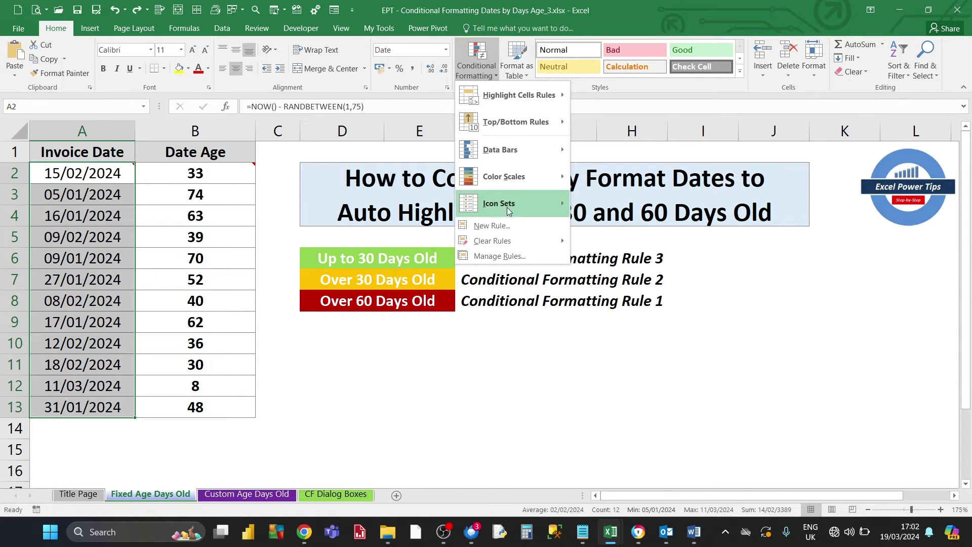
{"action": "left_click", "coordinate": [508, 226]}
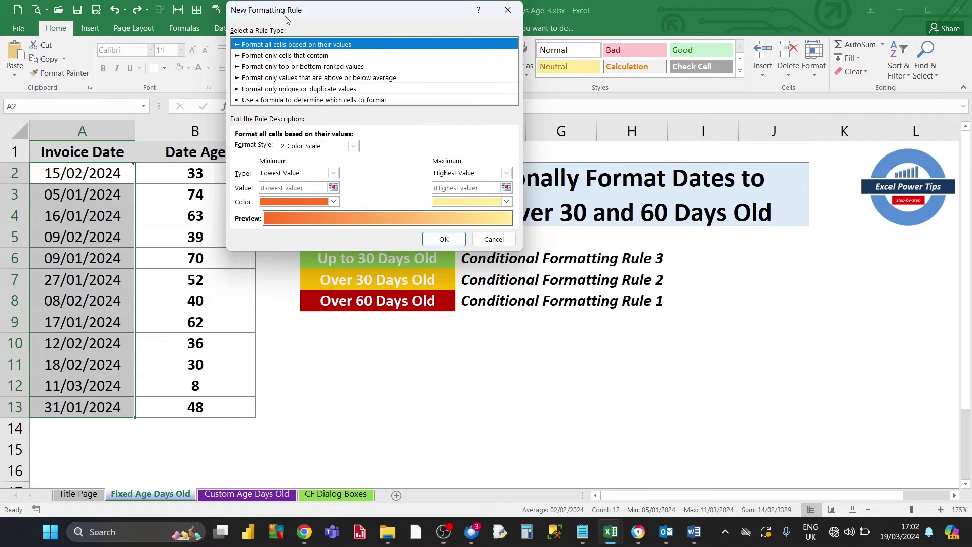
{"action": "left_click", "coordinate": [263, 101]}
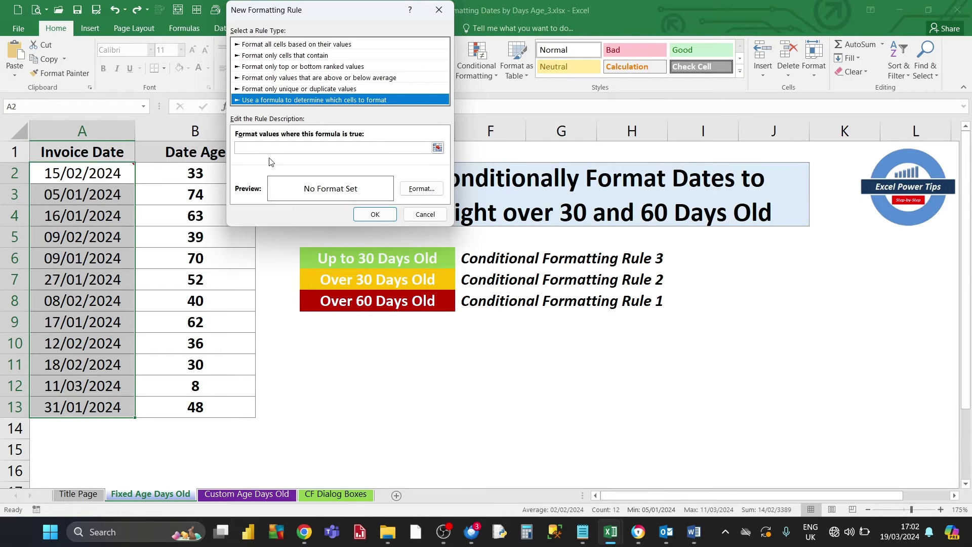
{"action": "type", "text": "="}
{"action": "type", "text": "( NOW() - A2 ) > 60"}
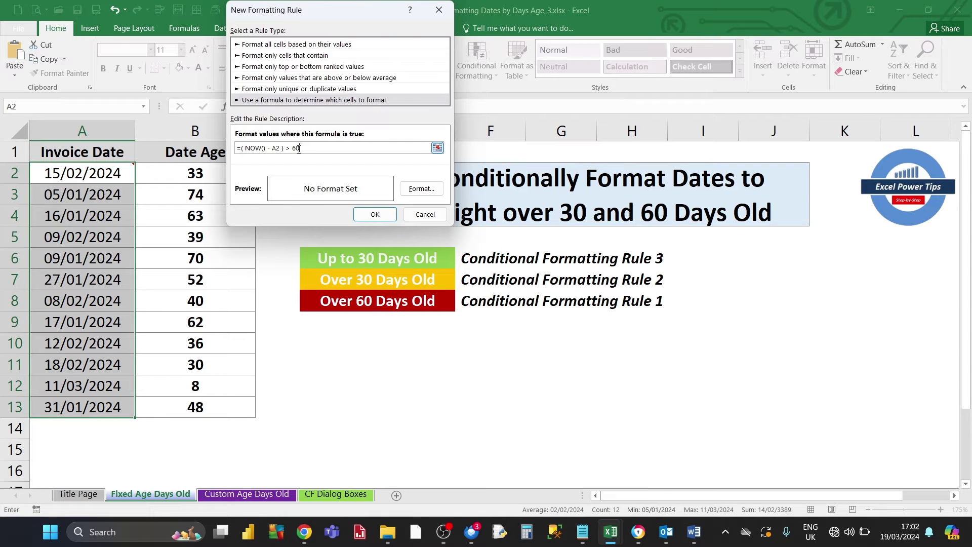
{"action": "left_click_drag", "start_coordinate": [342, 16], "coordinate": [664, 80]}
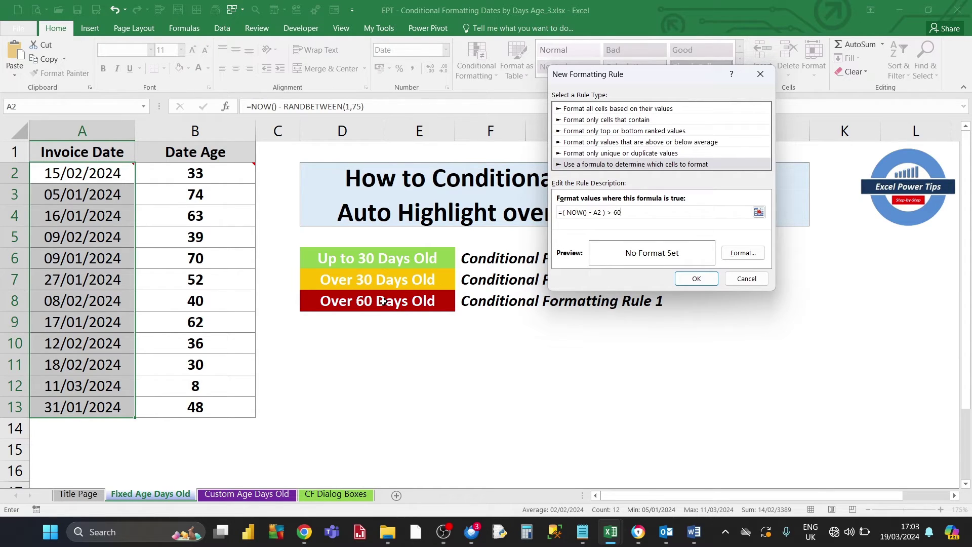
Format the over-60-days rule with a dark red fill and bold white font
{"action": "left_click", "coordinate": [741, 256]}
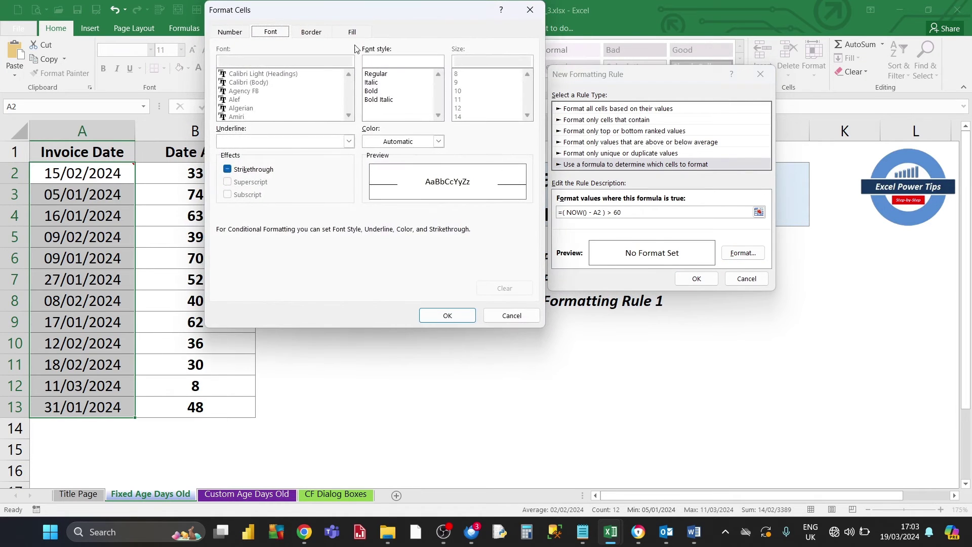
{"action": "left_click", "coordinate": [349, 33]}
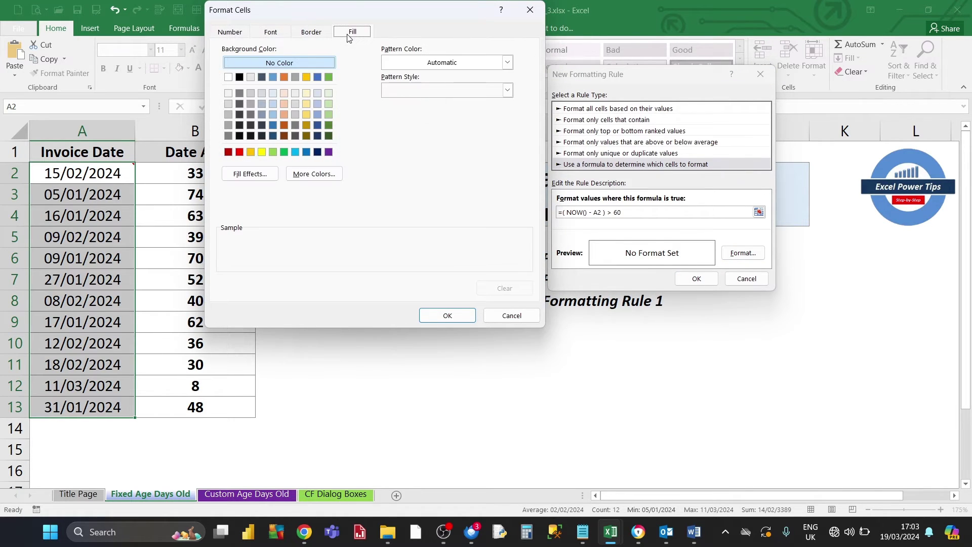
{"action": "left_click", "coordinate": [228, 152]}
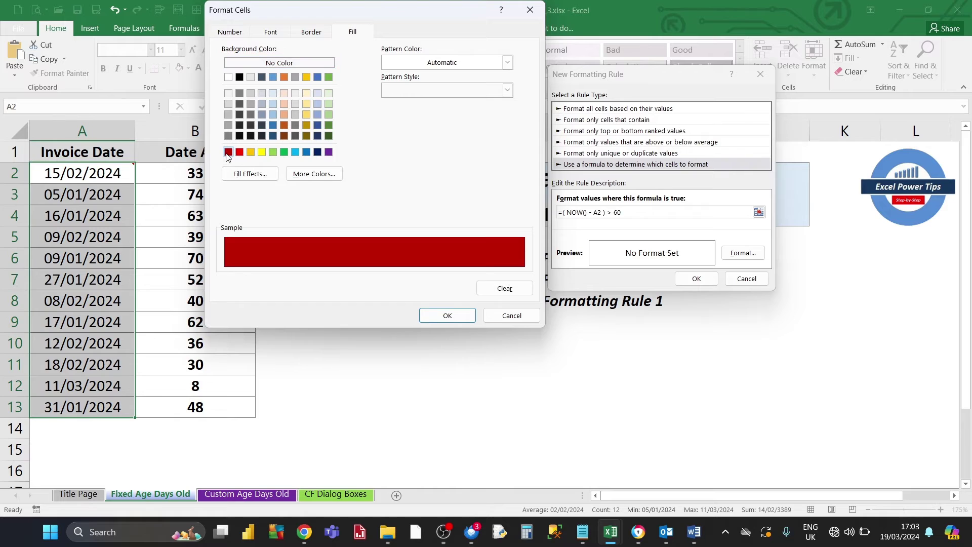
{"action": "left_click", "coordinate": [270, 32]}
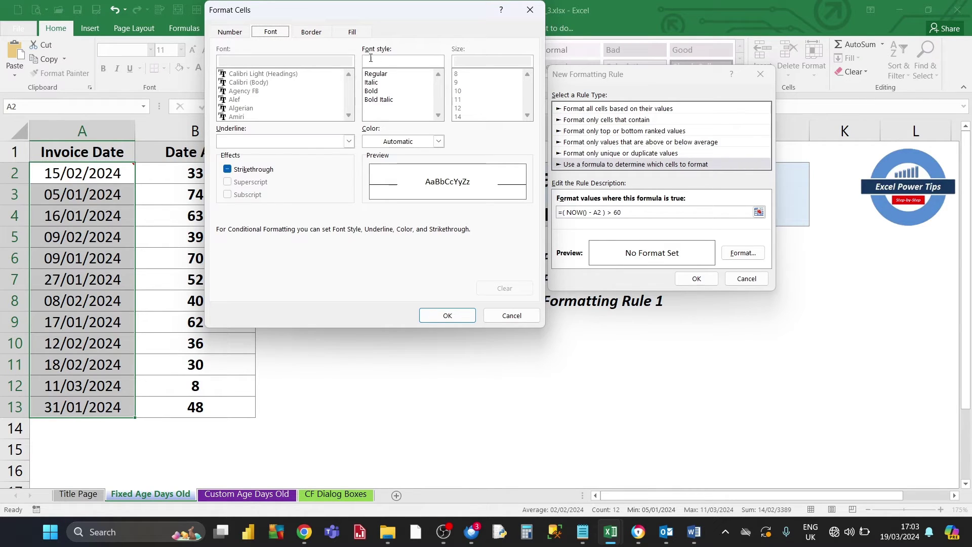
{"action": "left_click", "coordinate": [375, 91]}
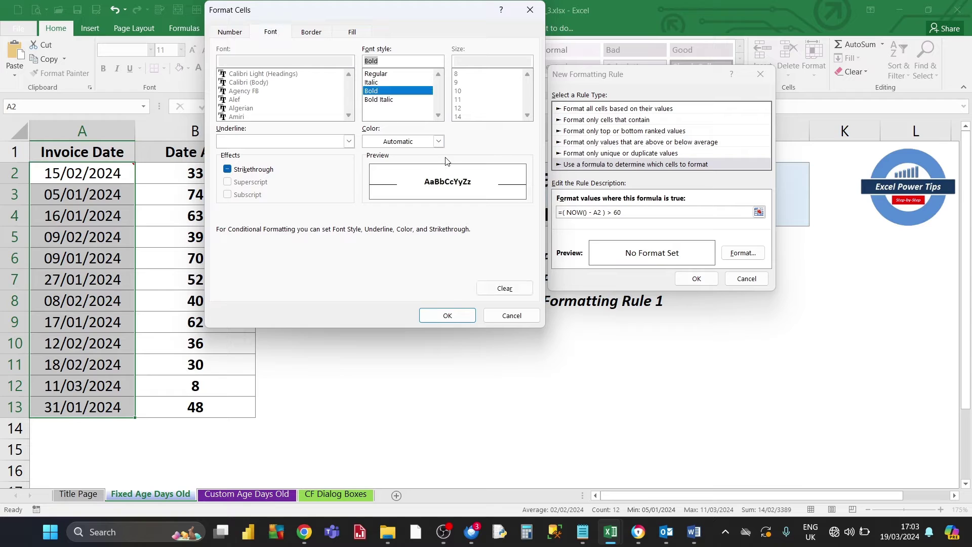
{"action": "left_click", "coordinate": [439, 143]}
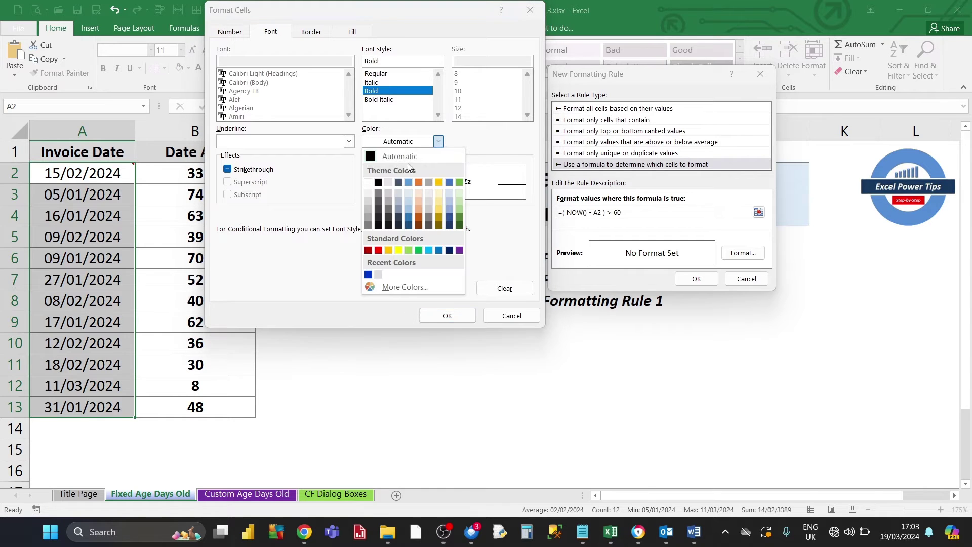
{"action": "left_click", "coordinate": [369, 182]}
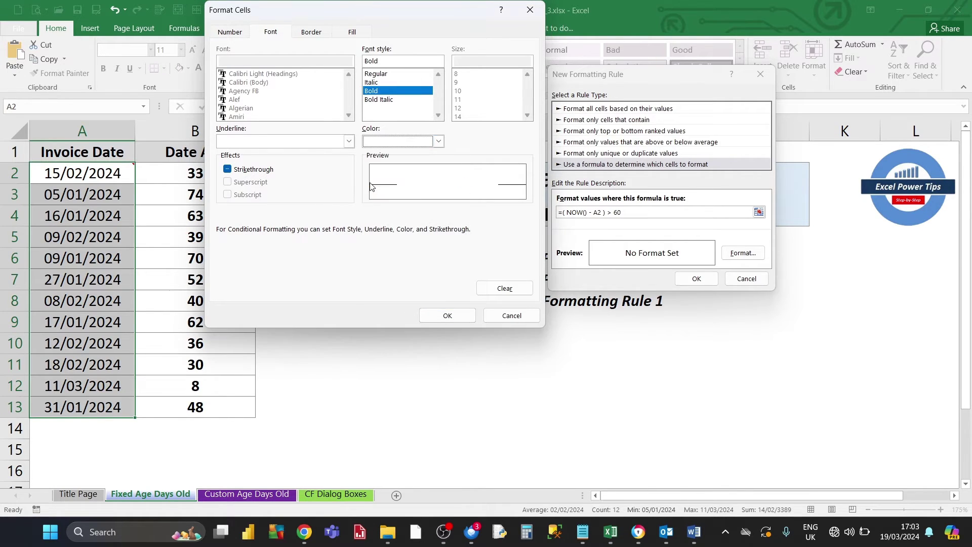
{"action": "left_click", "coordinate": [459, 319]}
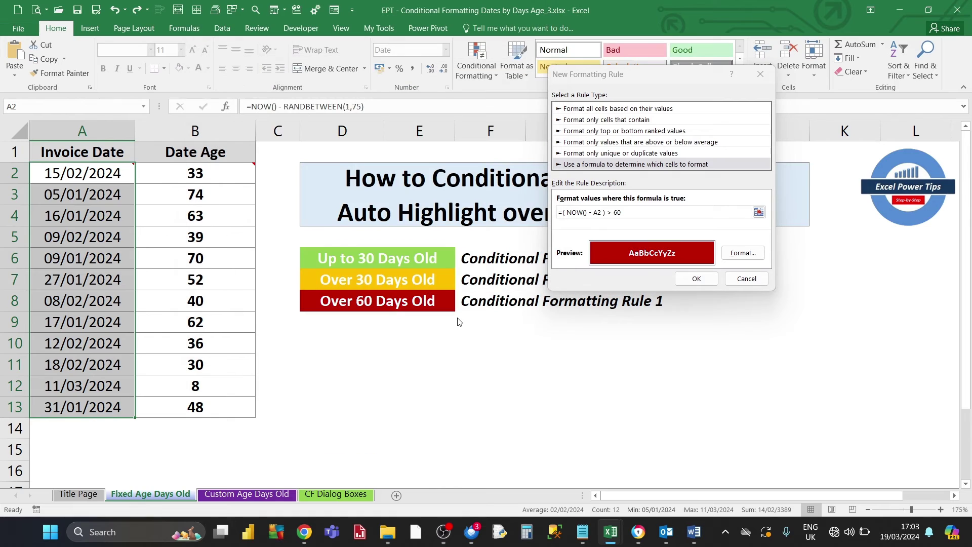
Apply the dark red over-60-days rule, then start a second formula-based rule
{"action": "left_click", "coordinate": [695, 277]}
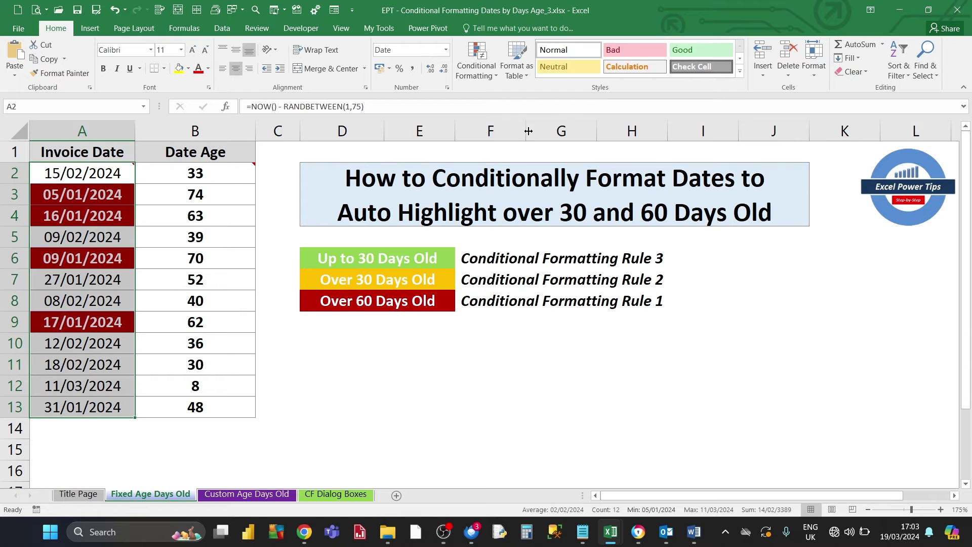
{"action": "left_click", "coordinate": [496, 74]}
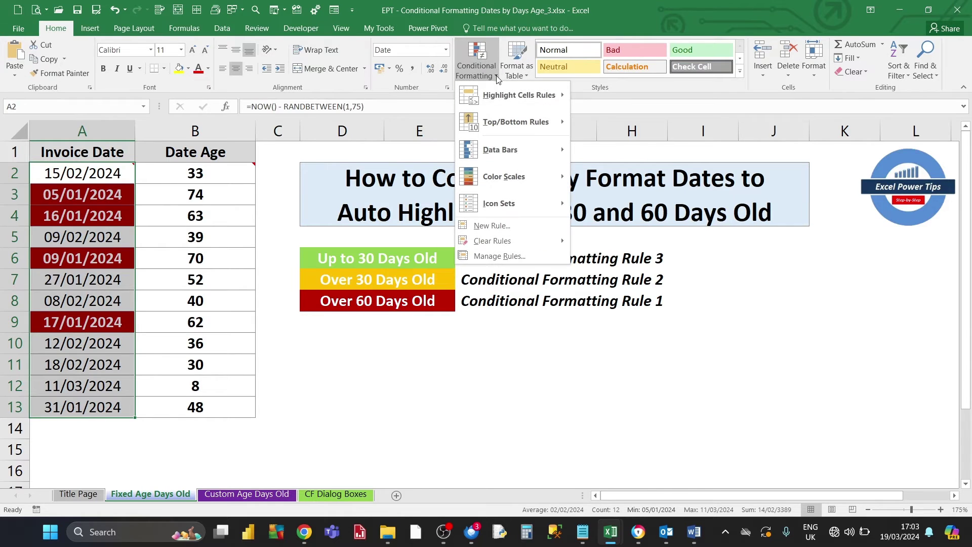
{"action": "left_click", "coordinate": [486, 227]}
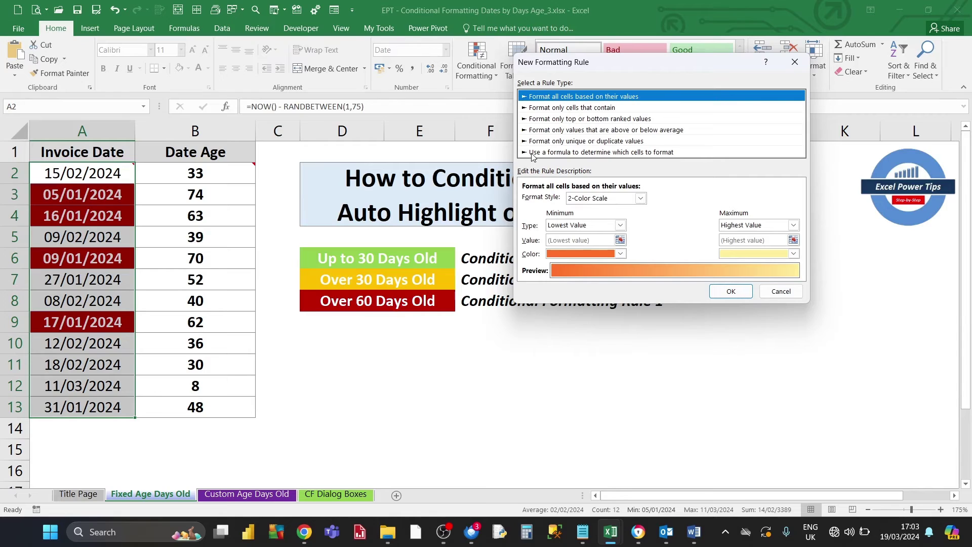
{"action": "left_click", "coordinate": [545, 153]}
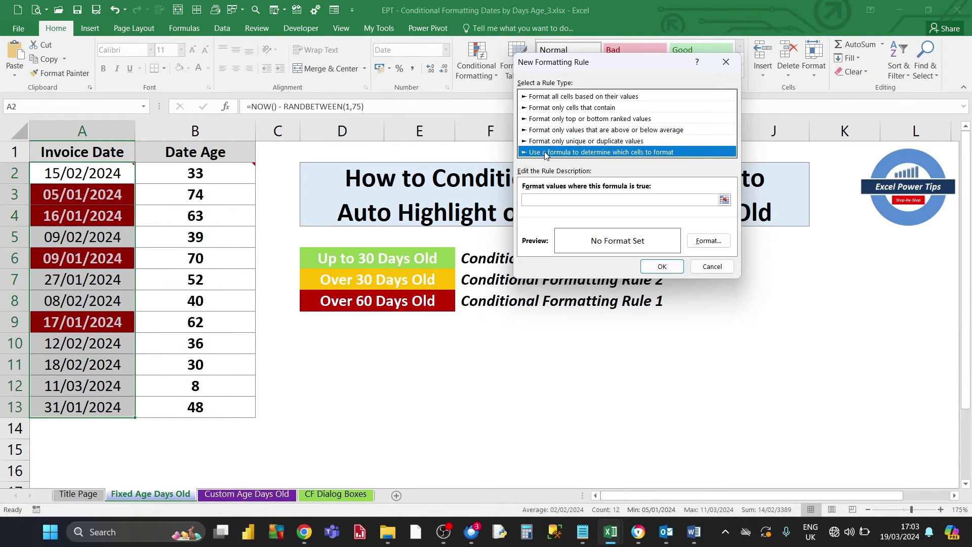
Enter the over-30-days formula, format it with bold white text and a gold fill, and save the rule
{"action": "left_click", "coordinate": [553, 200]}
{"action": "type", "text": "=( NOW() - A2 ) > 60"}
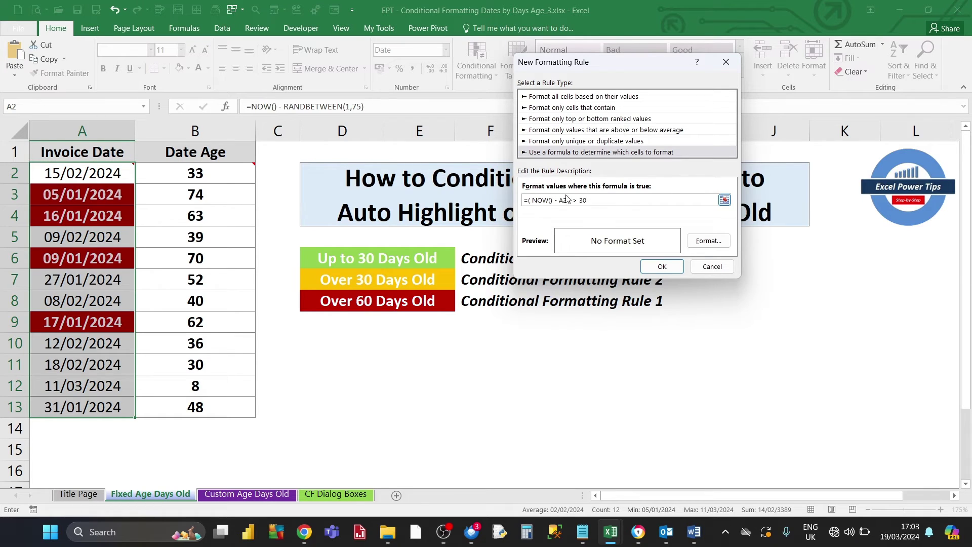
{"action": "left_click", "coordinate": [708, 240]}
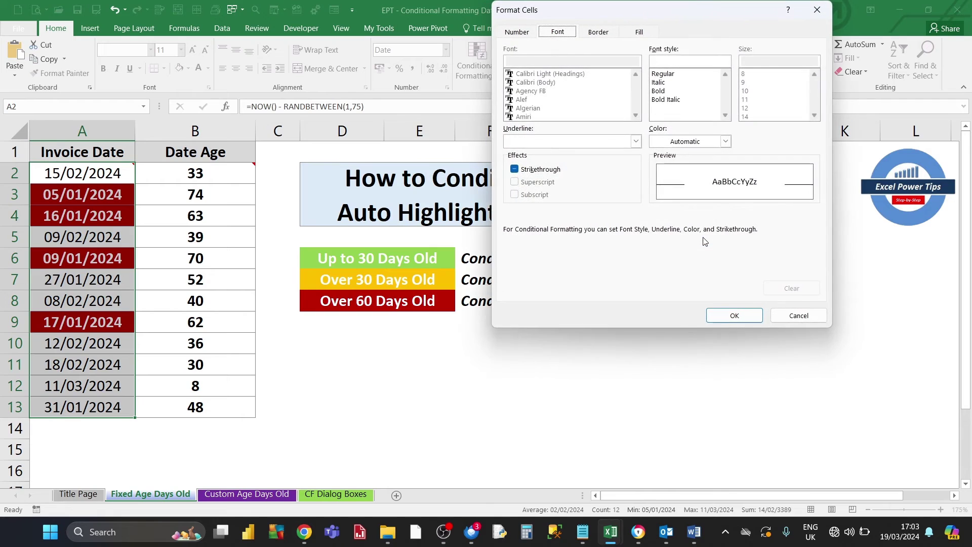
{"action": "left_click", "coordinate": [659, 92]}
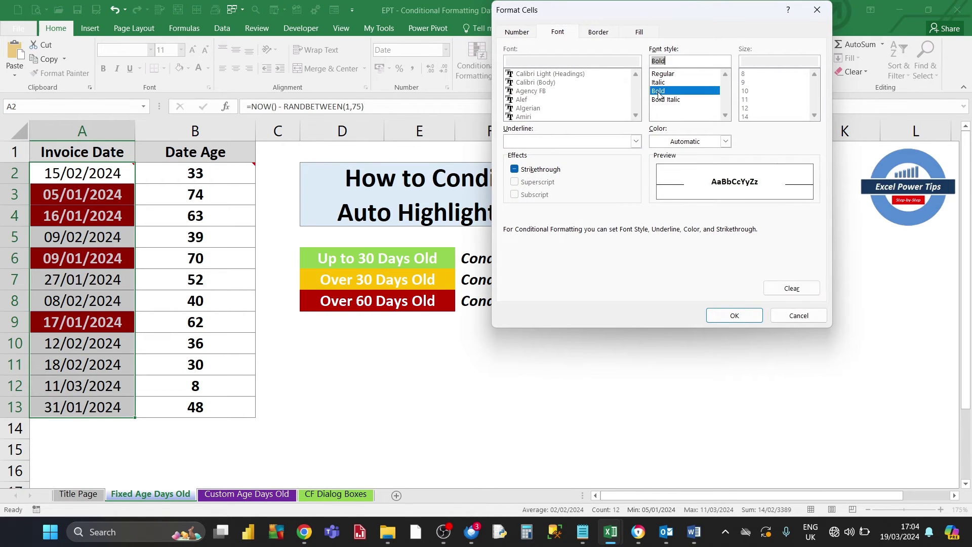
{"action": "left_click", "coordinate": [665, 144]}
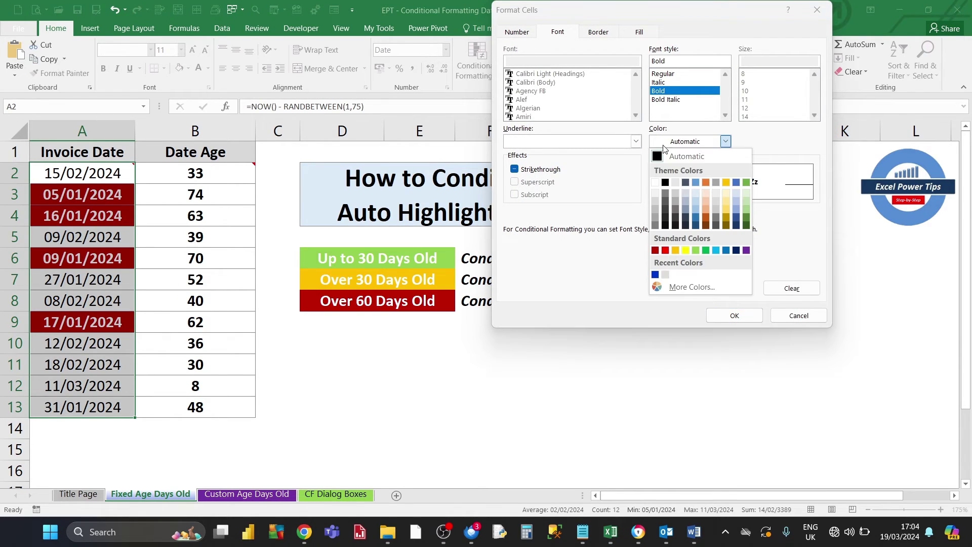
{"action": "left_click", "coordinate": [658, 184]}
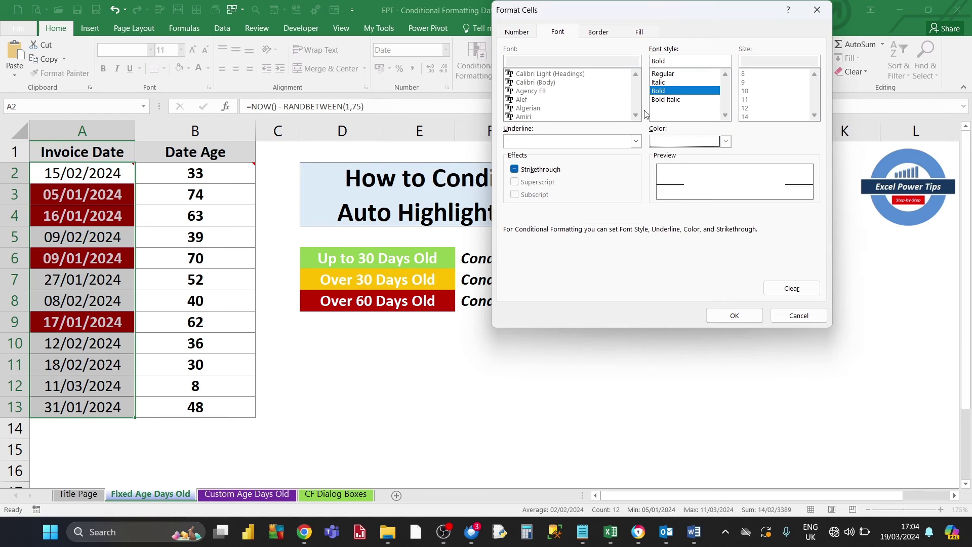
{"action": "left_click", "coordinate": [640, 32]}
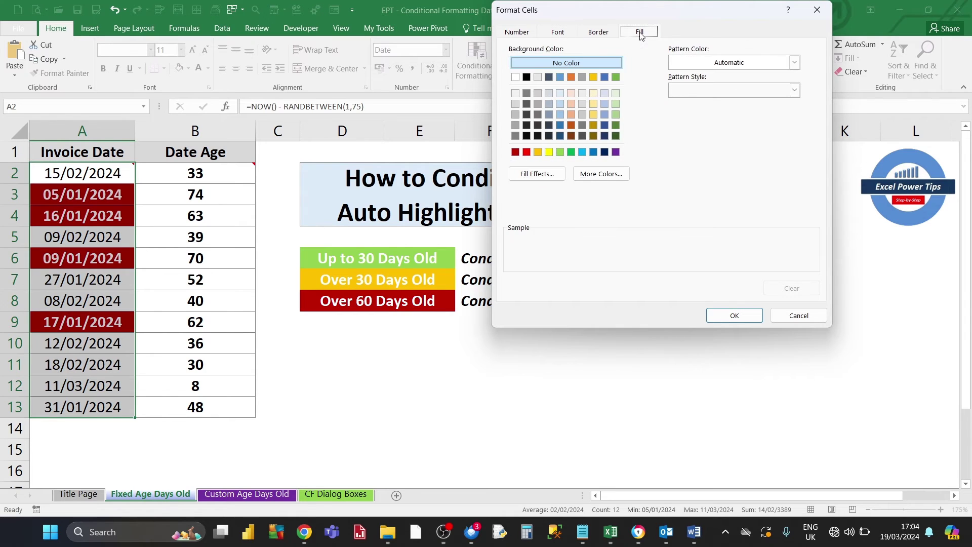
{"action": "left_click", "coordinate": [537, 152]}
{"action": "left_click", "coordinate": [732, 314]}
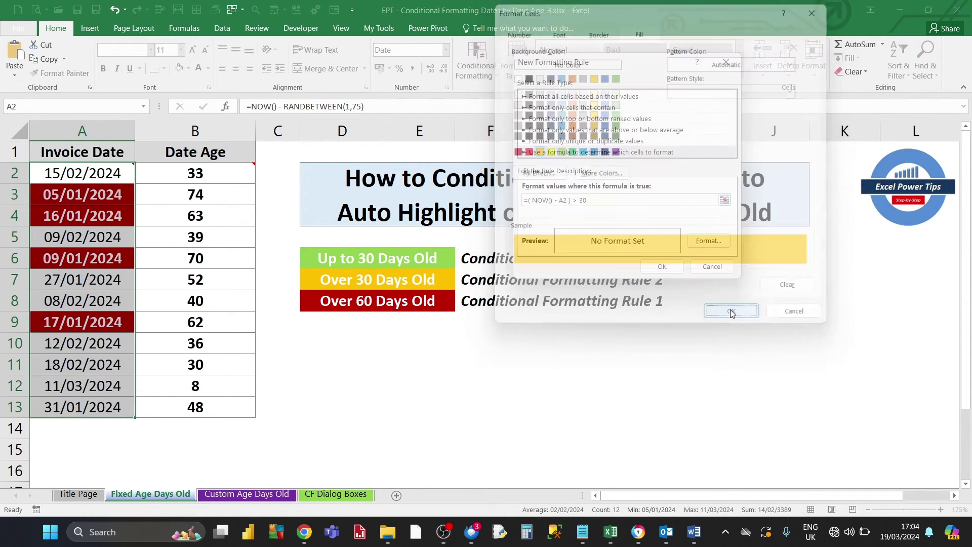
{"action": "left_click", "coordinate": [664, 267]}
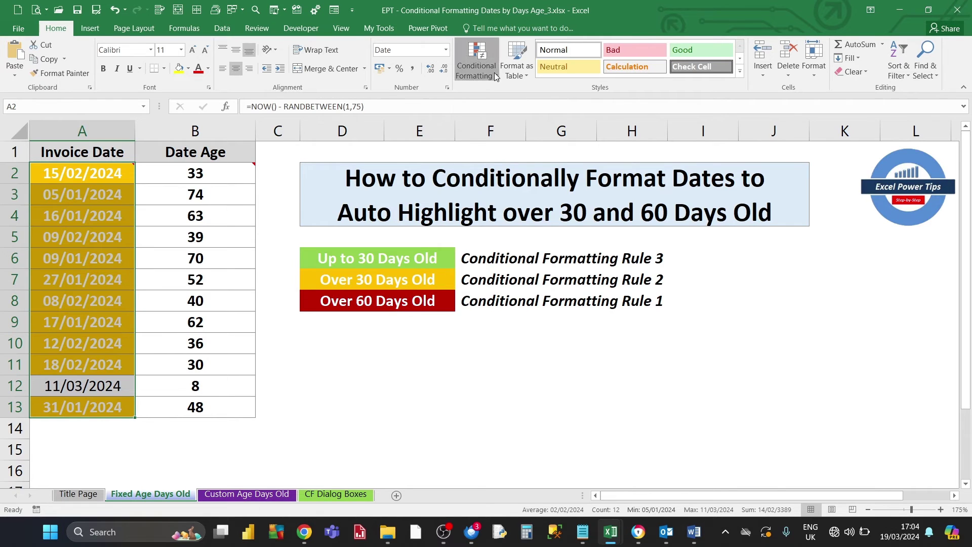
Start a third formula-based rule and paste in the up-to-30-days date-age formula
{"action": "left_click", "coordinate": [476, 68]}
{"action": "left_click", "coordinate": [494, 227]}
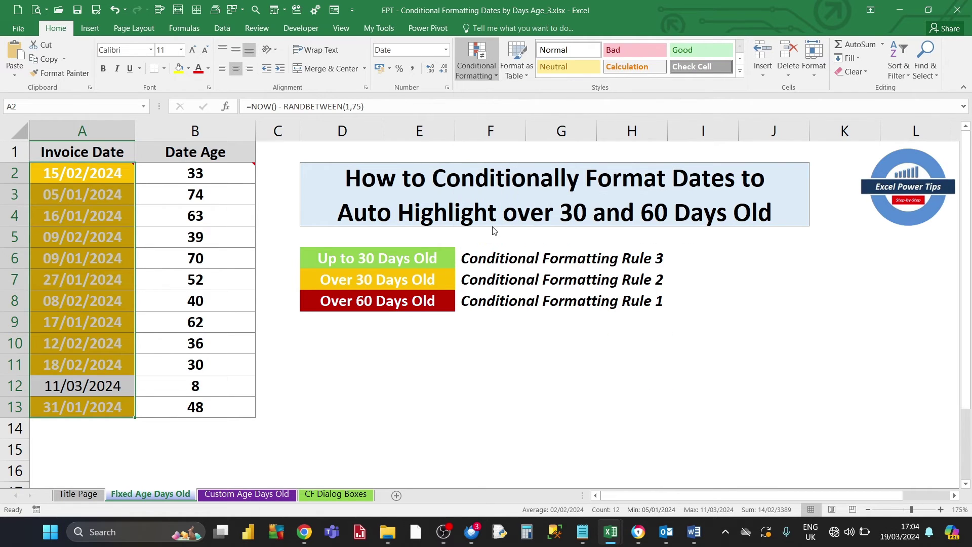
{"action": "left_click", "coordinate": [510, 140]}
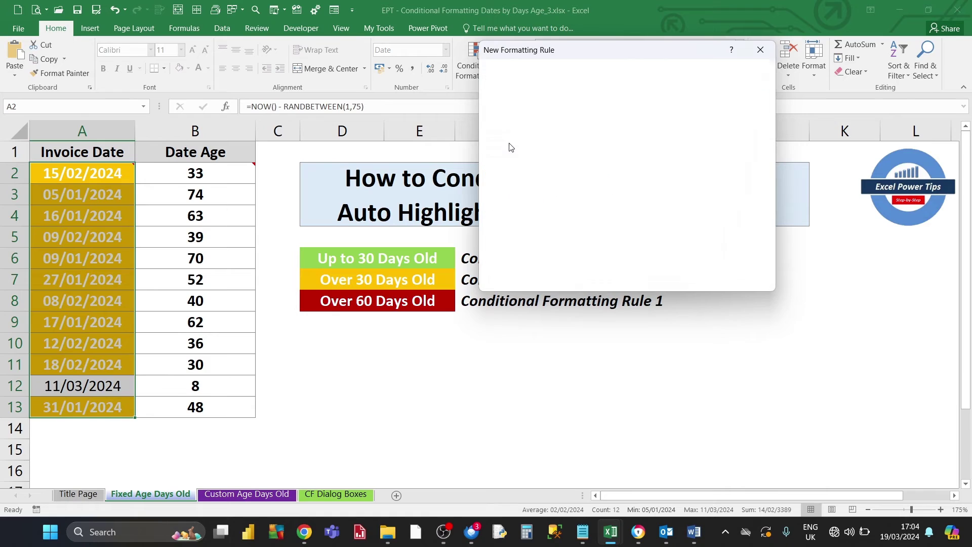
{"action": "left_click", "coordinate": [512, 191]}
{"action": "type", "text": "( NOW() - A2 ) > 60"}
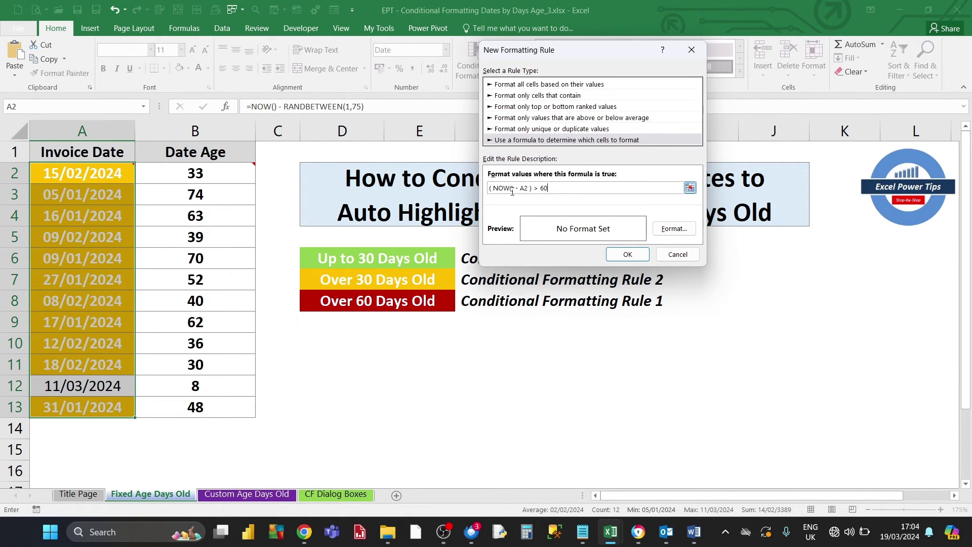
{"action": "key", "text": "BackSpace"}
{"action": "key", "text": "BackSpace"}
{"action": "key", "text": "BackSpace"}
{"action": "key", "text": "BackSpace"}
{"action": "key", "text": "BackSpace"}
{"action": "key", "text": "BackSpace"}
{"action": "key", "text": "BackSpace"}
{"action": "key", "text": "BackSpace"}
{"action": "key", "text": "BackSpace"}
{"action": "key", "text": "BackSpace"}
{"action": "key", "text": "BackSpace"}
{"action": "type", "text": "( NOW() - A2 ) > 60"}
Give the up-to-30-days rule a light green fill with bold white text and save it
{"action": "left_click", "coordinate": [682, 235]}
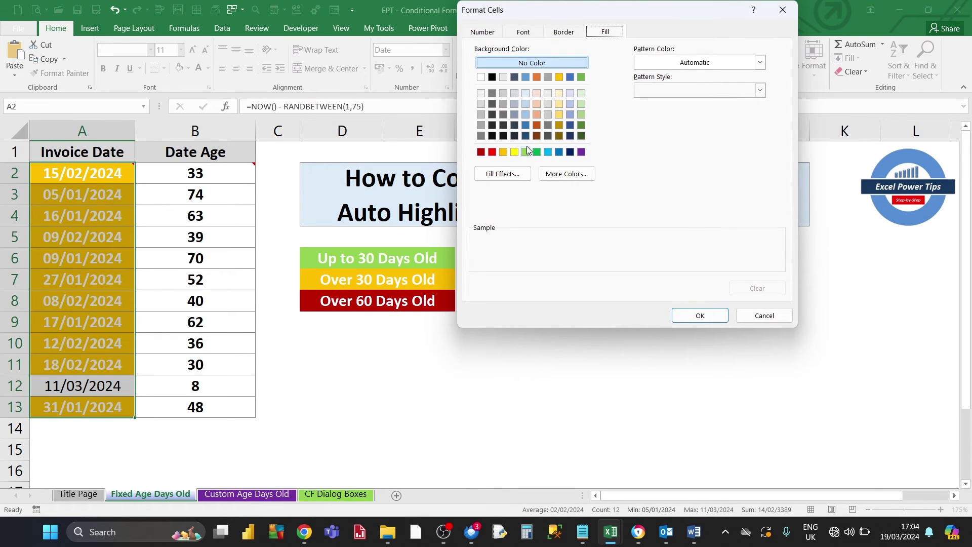
{"action": "left_click", "coordinate": [526, 151]}
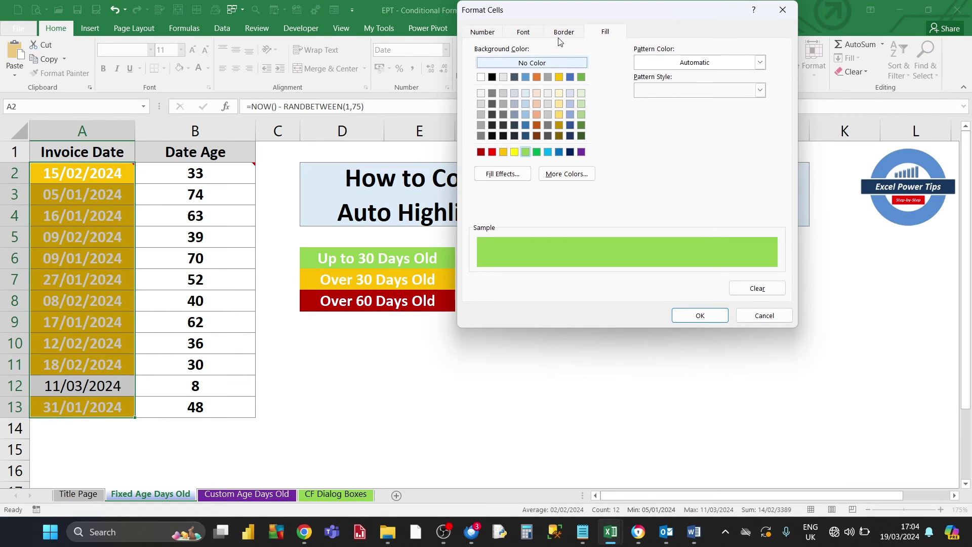
{"action": "left_click", "coordinate": [524, 34]}
{"action": "left_click", "coordinate": [625, 91]}
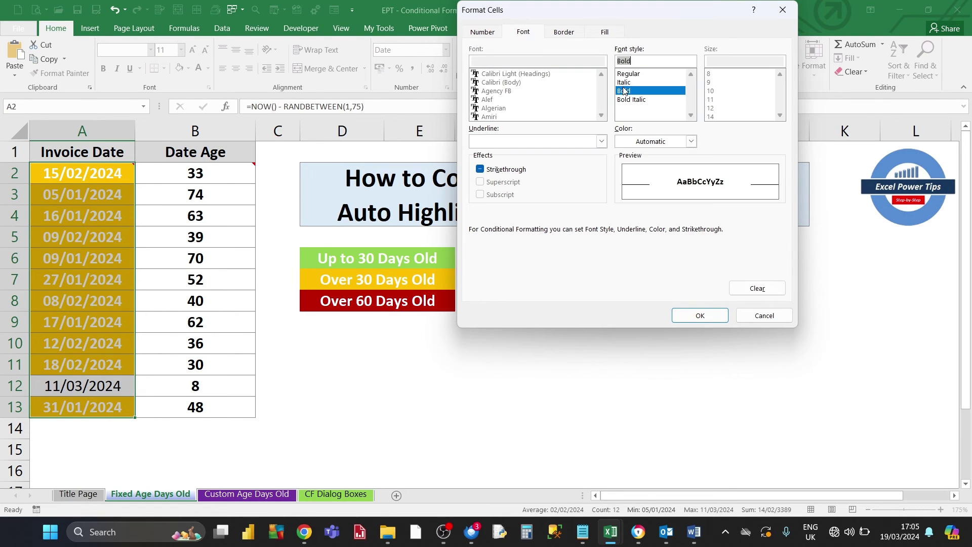
{"action": "left_click", "coordinate": [640, 142]}
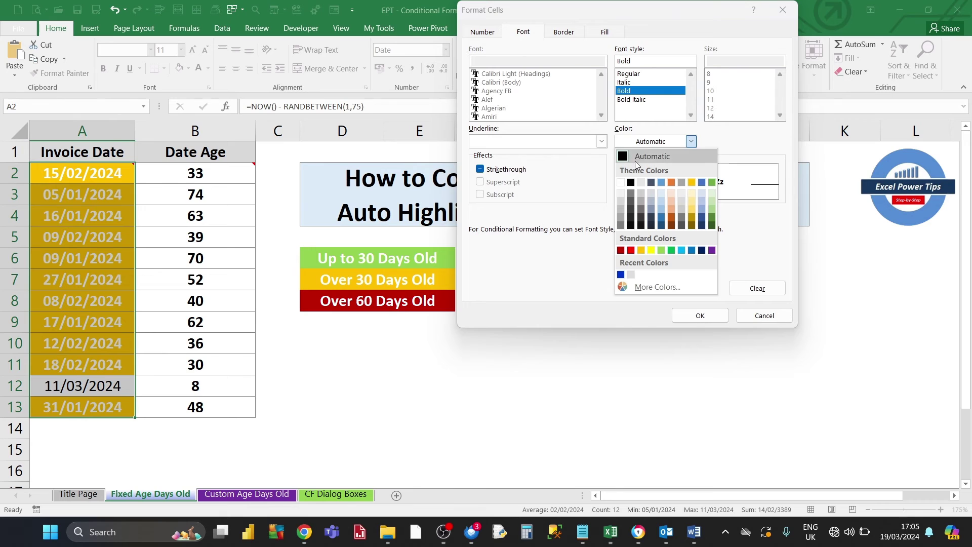
{"action": "left_click", "coordinate": [620, 183]}
{"action": "left_click", "coordinate": [709, 318]}
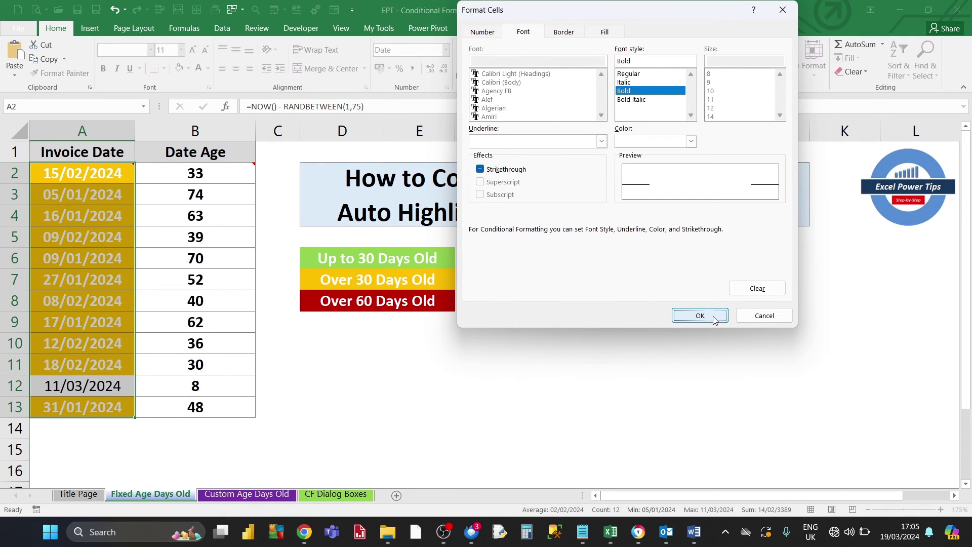
{"action": "left_click", "coordinate": [636, 260]}
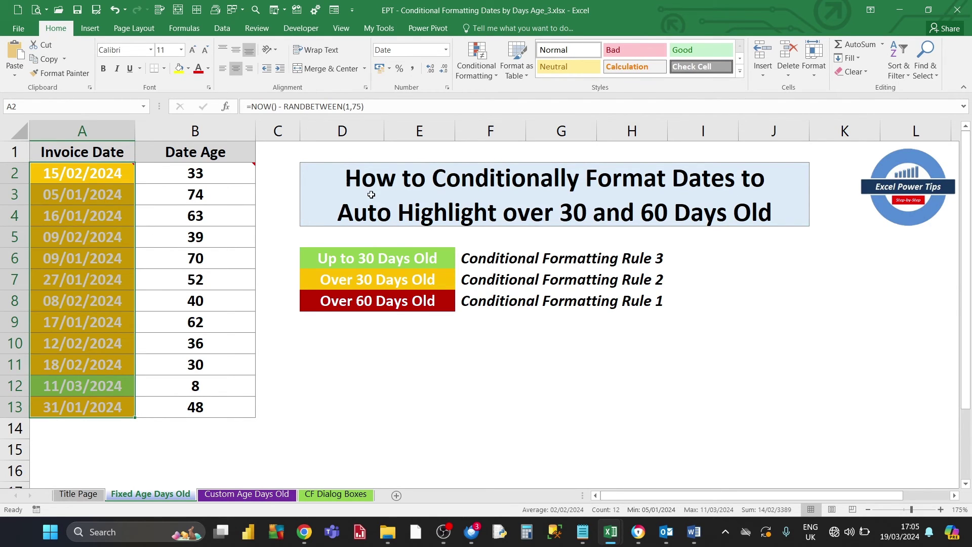
In Manage Rules, move the red rule to the top and amber above green, then apply
{"action": "left_click", "coordinate": [496, 74]}
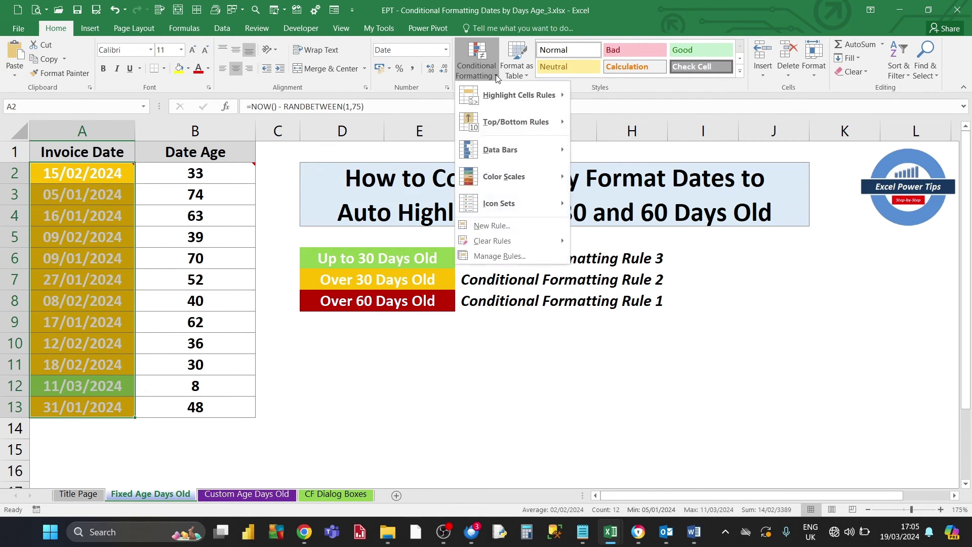
{"action": "left_click", "coordinate": [495, 258]}
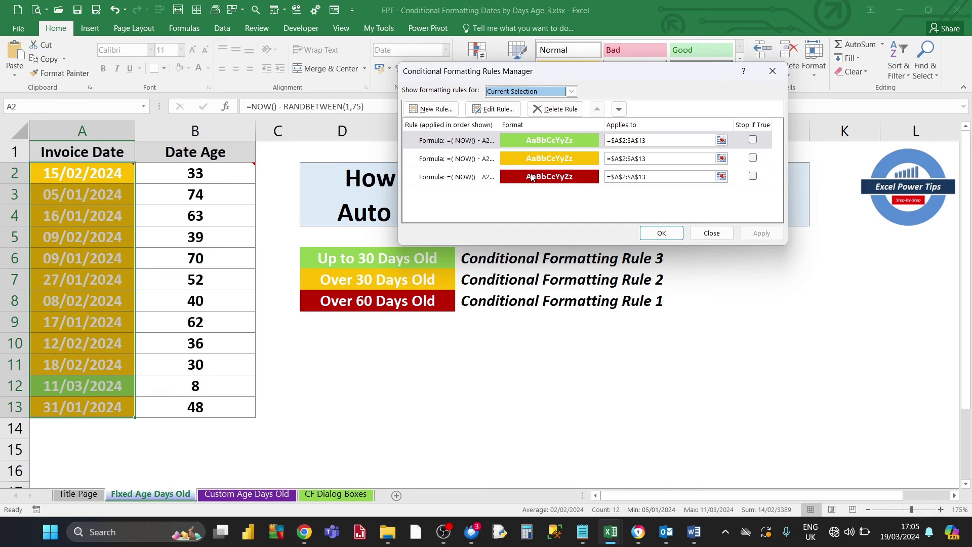
{"action": "left_click", "coordinate": [504, 181]}
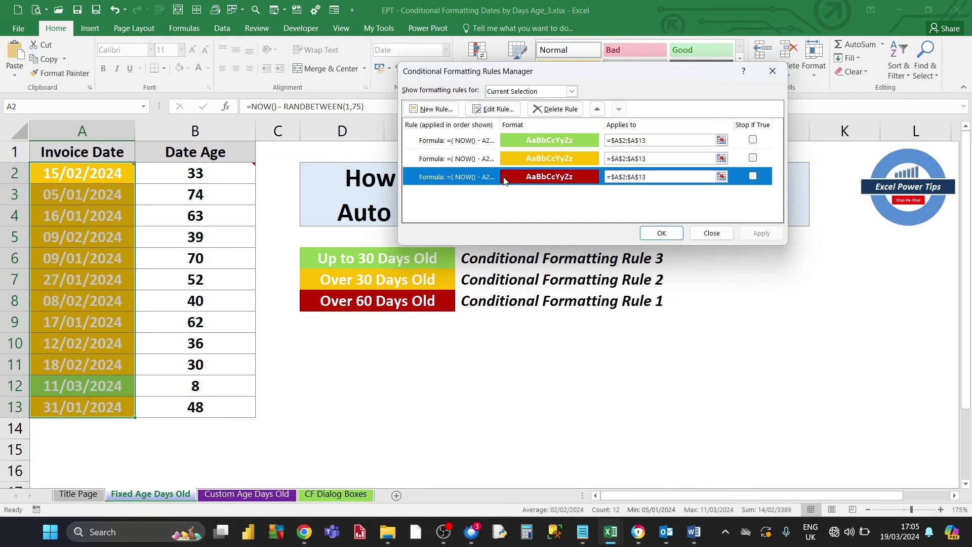
{"action": "left_click", "coordinate": [598, 109]}
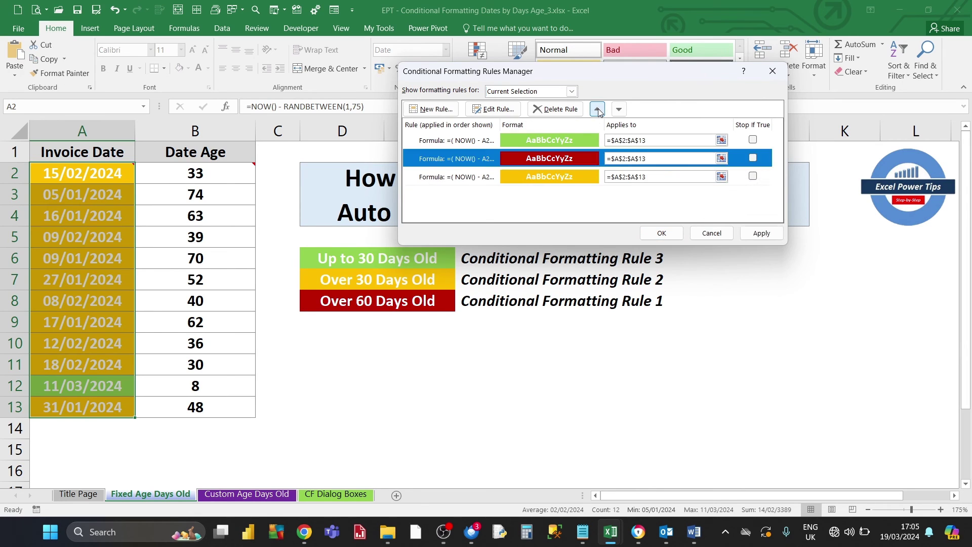
{"action": "left_click", "coordinate": [598, 110]}
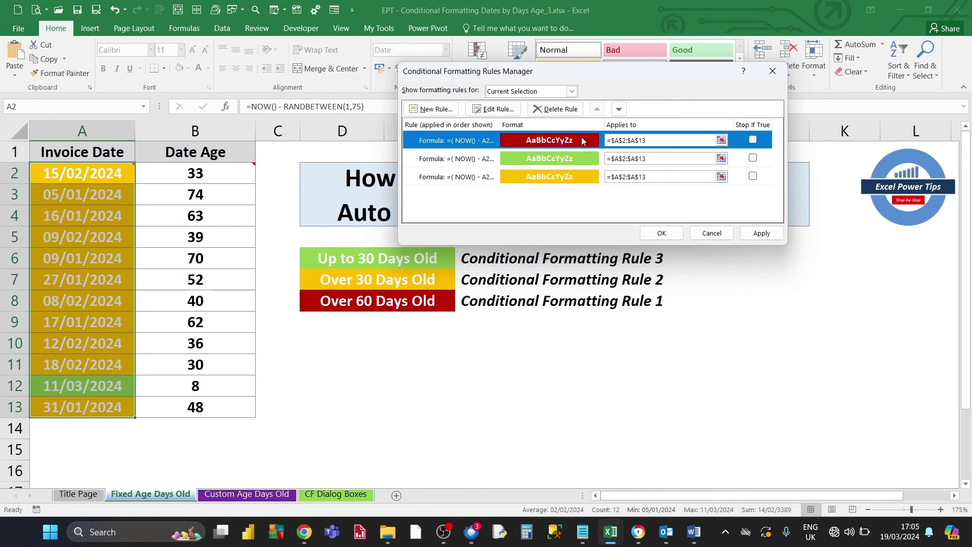
{"action": "left_click", "coordinate": [547, 184]}
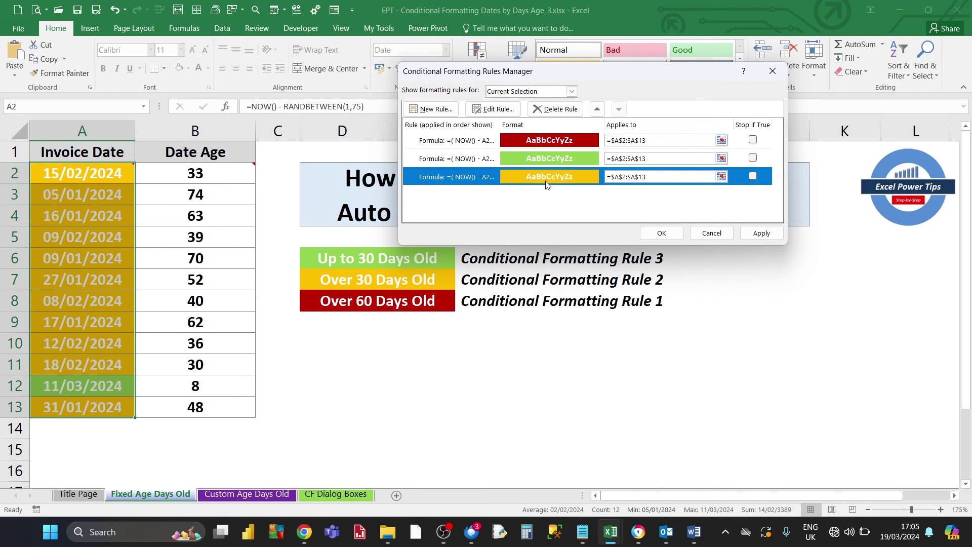
{"action": "left_click", "coordinate": [597, 110]}
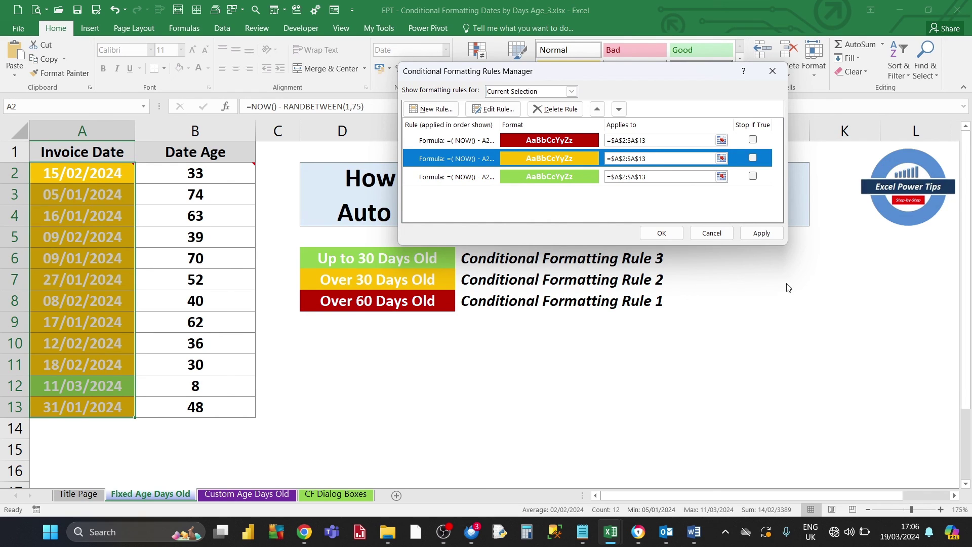
{"action": "left_click", "coordinate": [760, 234]}
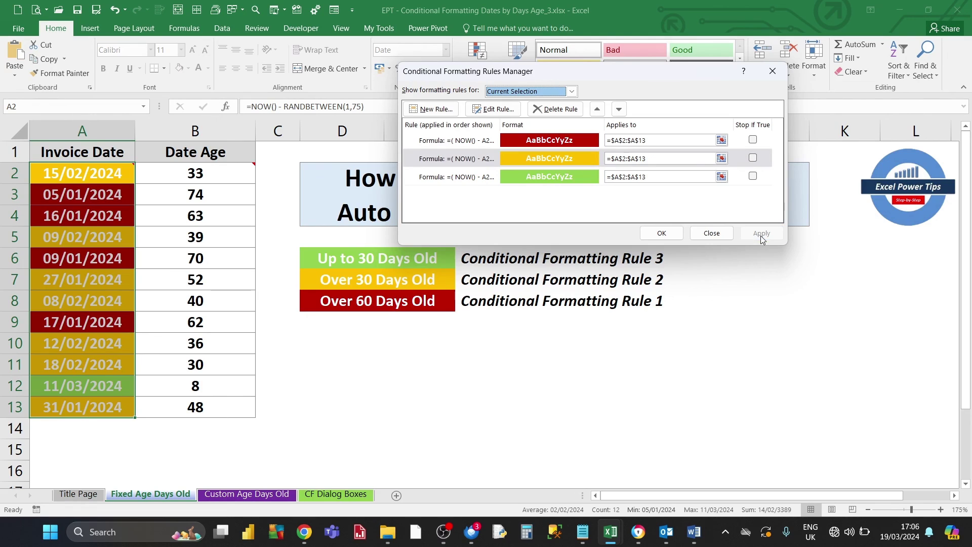
Close the Rules Manager with OK and click D11 to view the final date colours
{"action": "left_click", "coordinate": [650, 234]}
{"action": "left_click", "coordinate": [323, 371]}
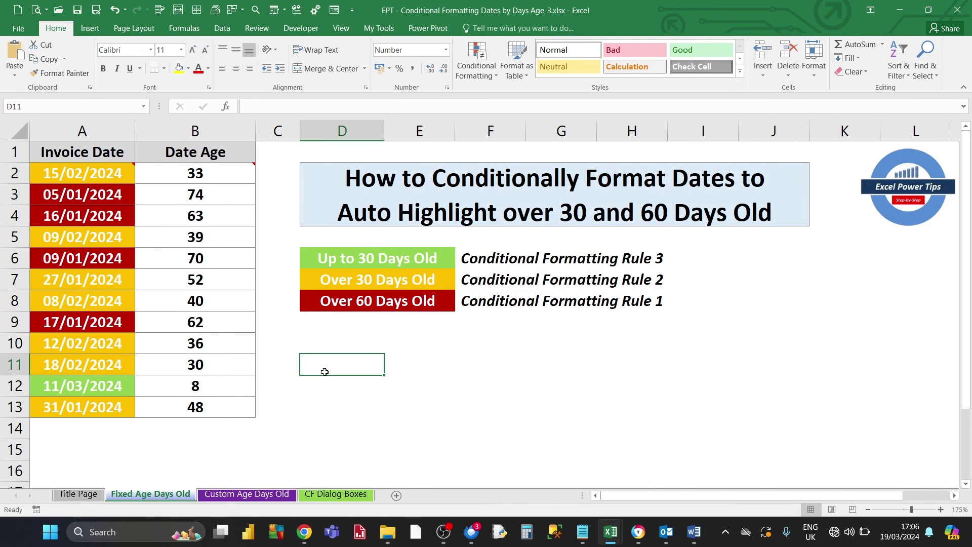